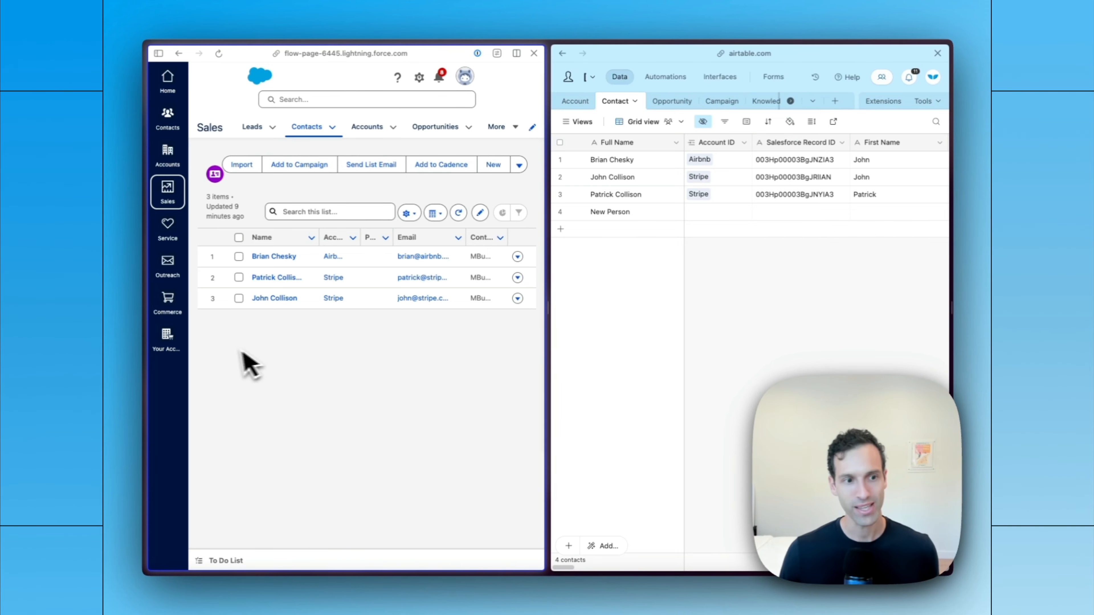
- Look over the Airtable Tasks table beside the Google Sheets Tasks tab, and switch to the Whalesync syncs overview
{"action": "mouse_move", "coordinate": [141, 357]}
{"action": "left_click", "coordinate": [176, 269]}
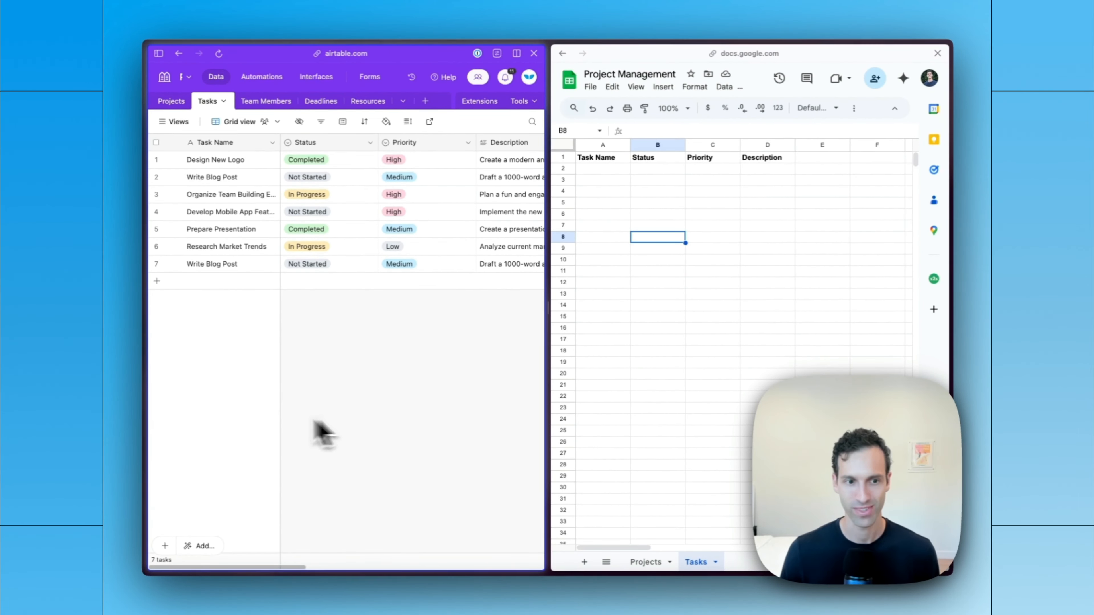
{"action": "mouse_move", "coordinate": [147, 384]}
{"action": "left_click", "coordinate": [203, 287]}
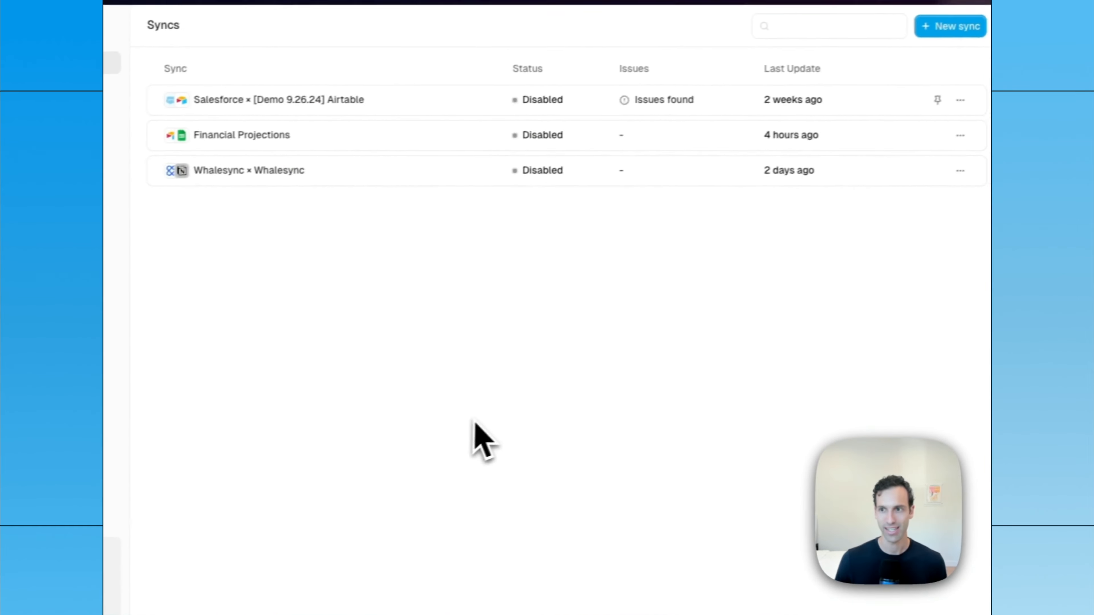
- Create a new sync with Airtable as the first data source and start its authorization
{"action": "left_click", "coordinate": [950, 26]}
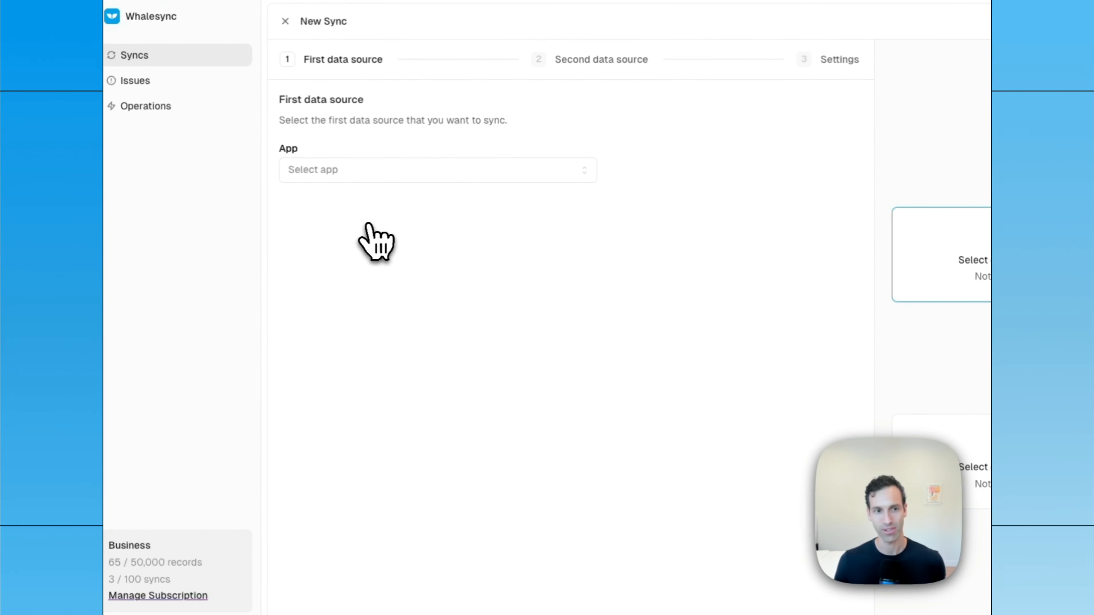
{"action": "left_click", "coordinate": [342, 171]}
{"action": "left_click", "coordinate": [338, 223]}
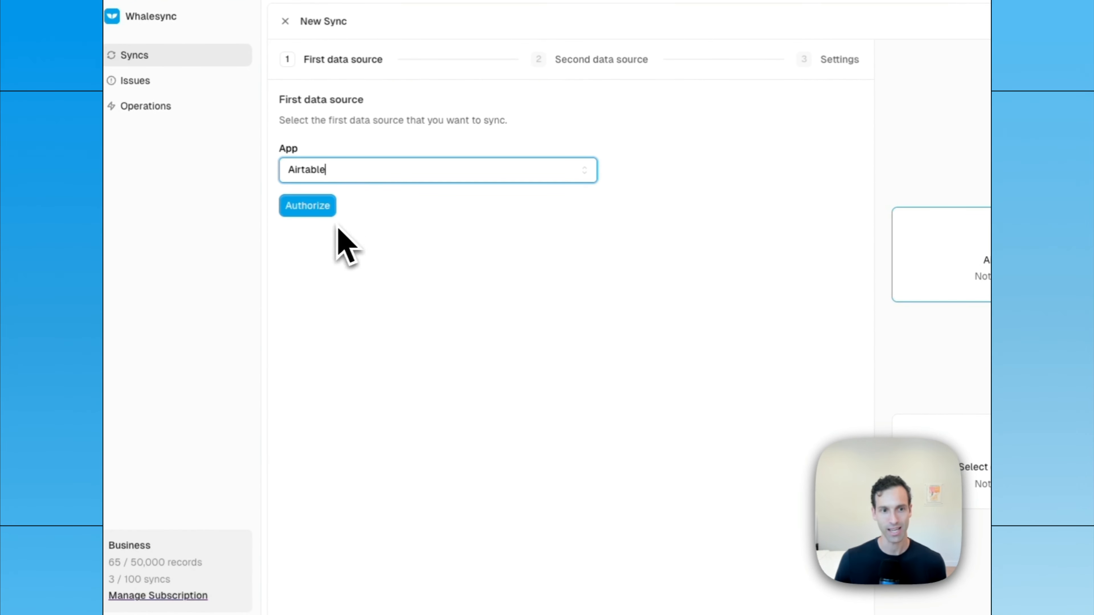
{"action": "left_click", "coordinate": [307, 206]}
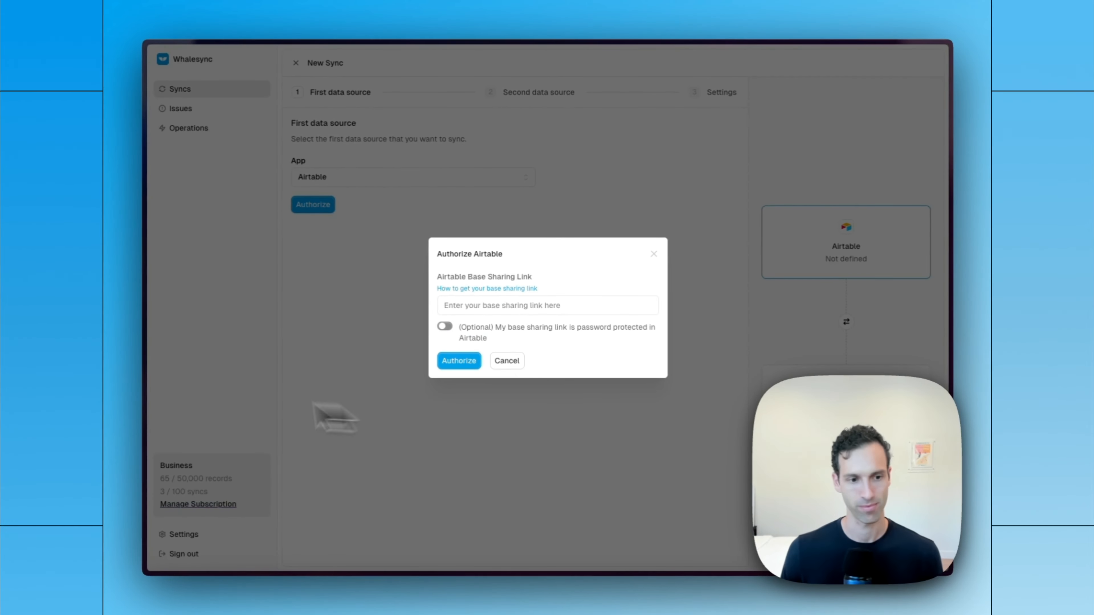
- Authorize Airtable with the base's sharing link and grant Whalesync access to the Project Management base
{"action": "mouse_move", "coordinate": [173, 430]}
{"action": "left_click", "coordinate": [178, 264]}
{"action": "left_click", "coordinate": [564, 76]}
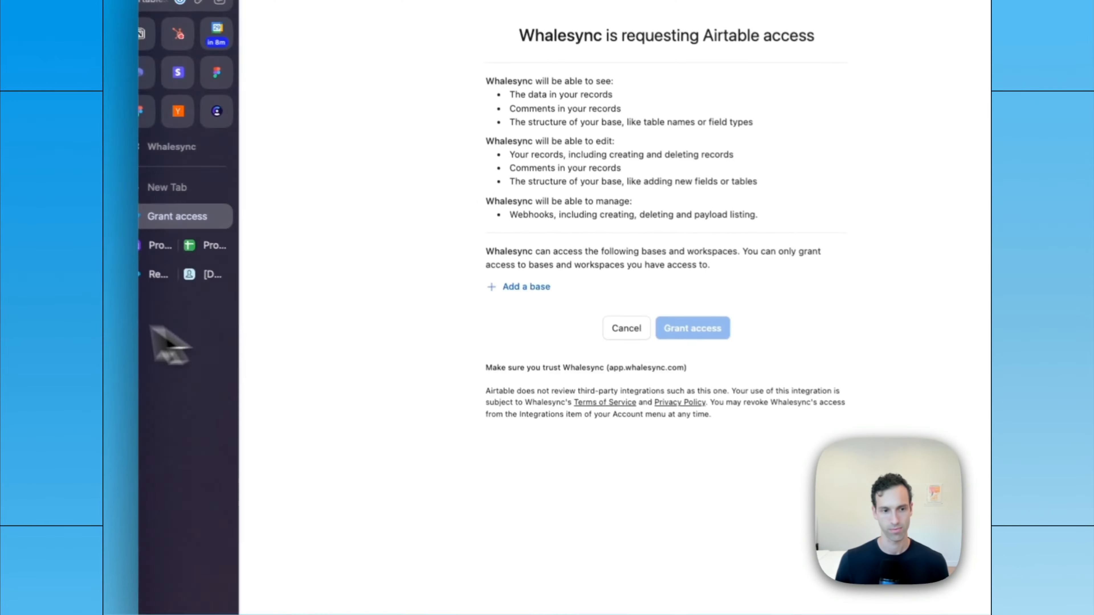
{"action": "left_click", "coordinate": [526, 287]}
{"action": "left_click", "coordinate": [553, 345]}
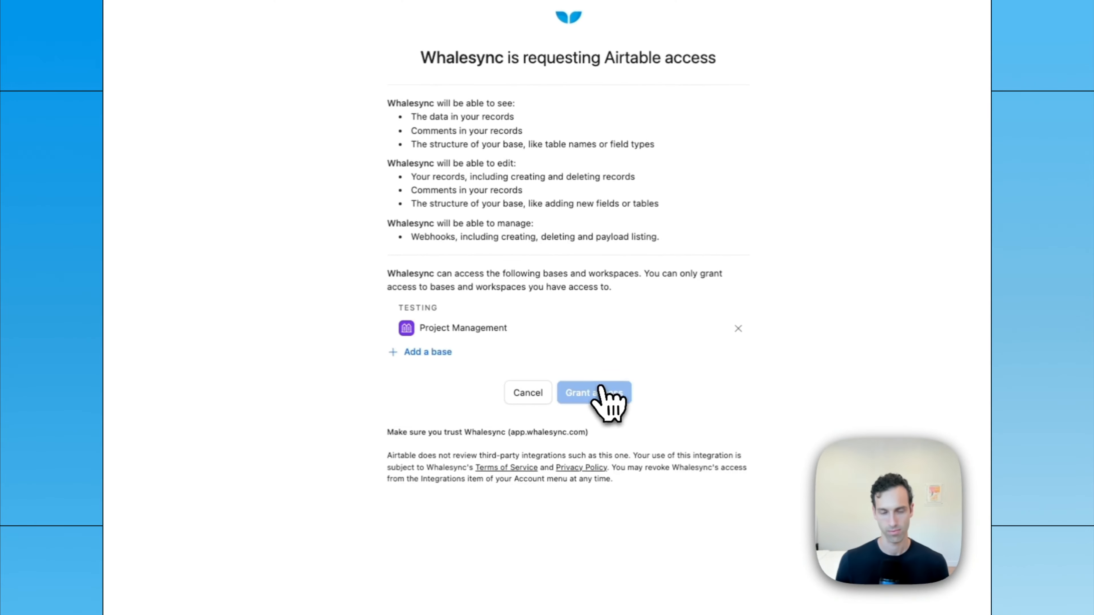
{"action": "left_click", "coordinate": [692, 328]}
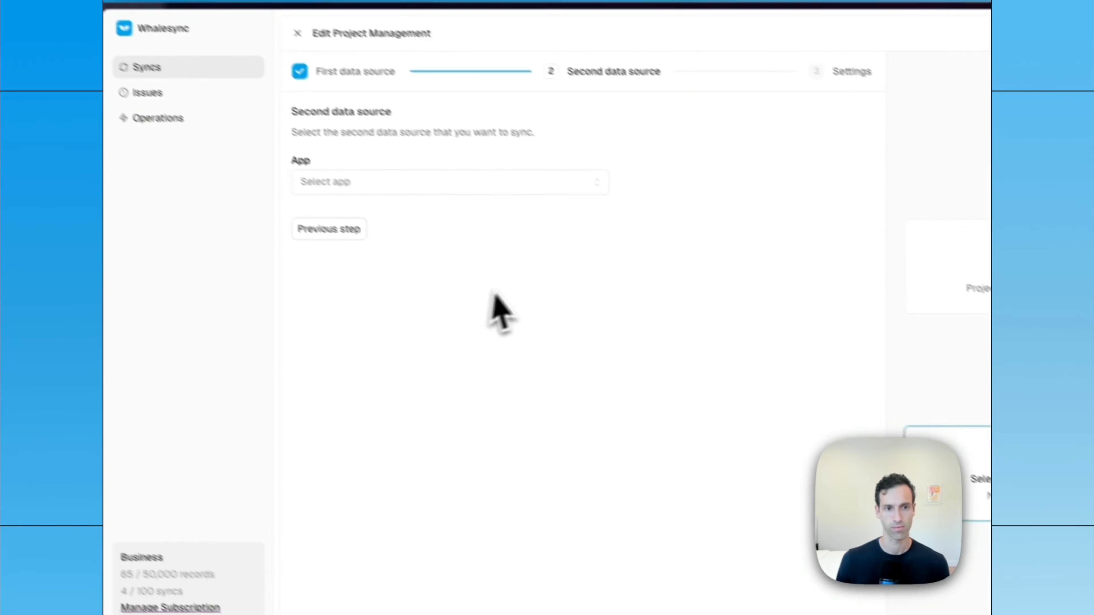
- Authorize Google Sheets as the second data source and select the Project Management spreadsheet
{"action": "type", "text": "shee"}
{"action": "left_click", "coordinate": [359, 189]}
{"action": "left_click", "coordinate": [489, 417]}
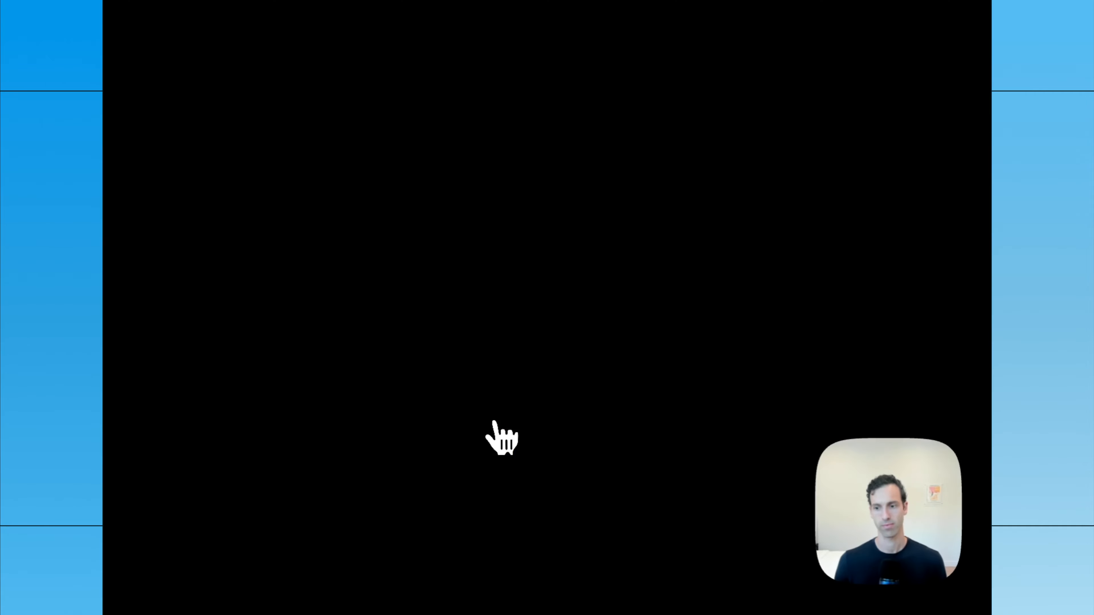
{"action": "left_click", "coordinate": [620, 159]}
{"action": "left_click", "coordinate": [716, 446]}
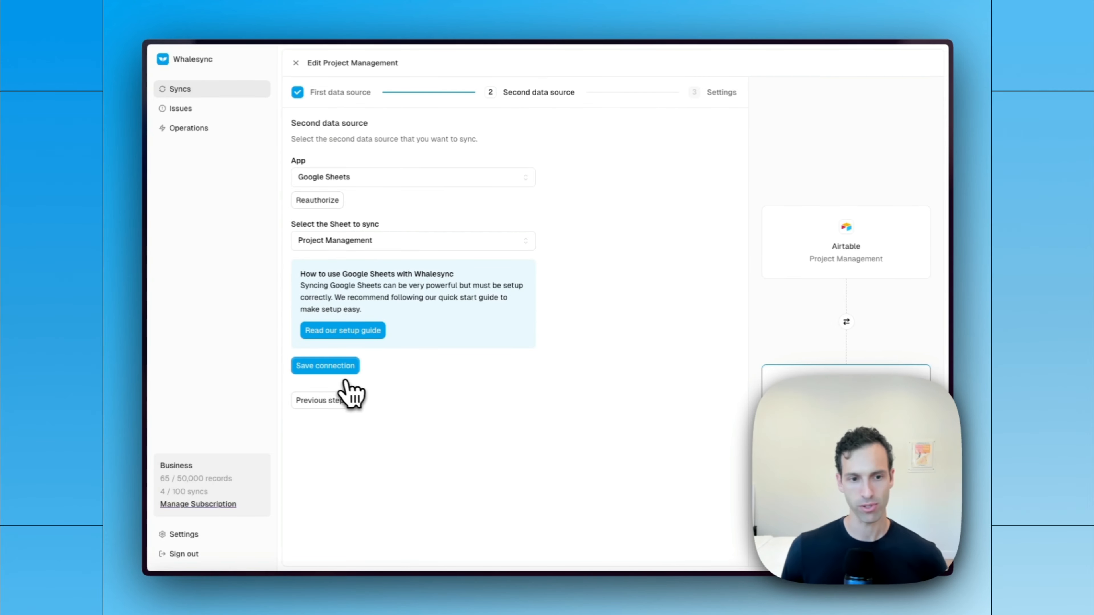
- Save the Google Sheets connection and the sync settings with the name Project Management, and open table mapping
{"action": "left_click", "coordinate": [326, 369]}
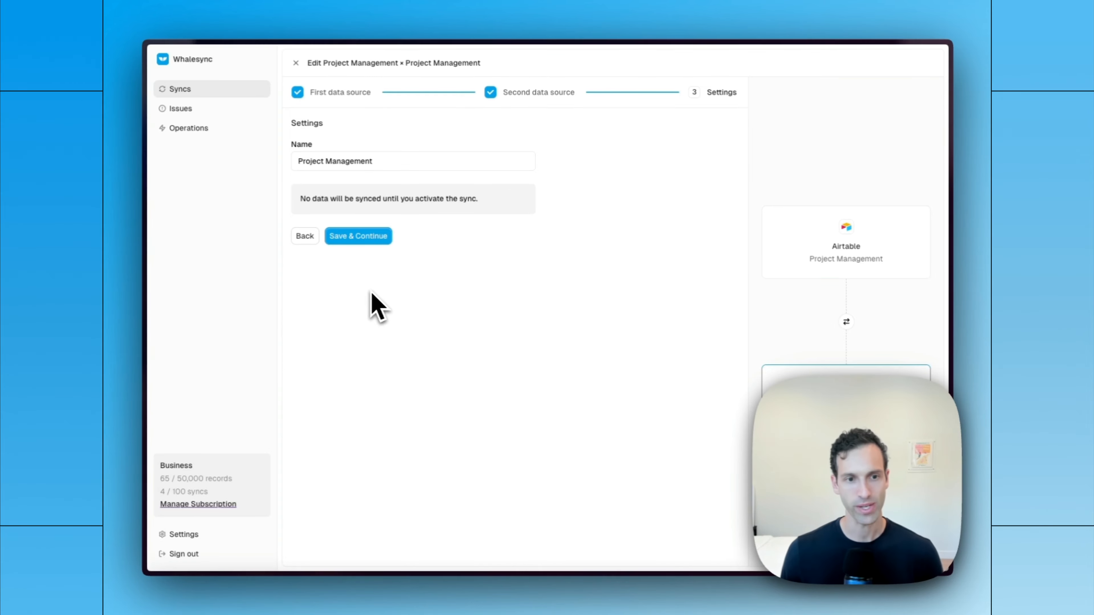
{"action": "left_click", "coordinate": [358, 235]}
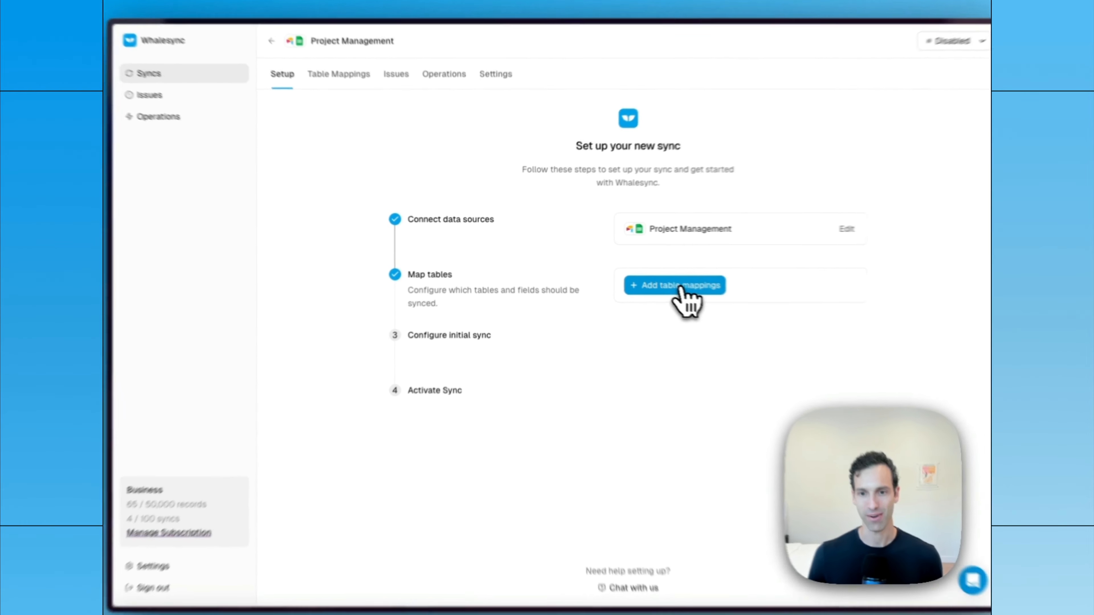
{"action": "left_click", "coordinate": [683, 287]}
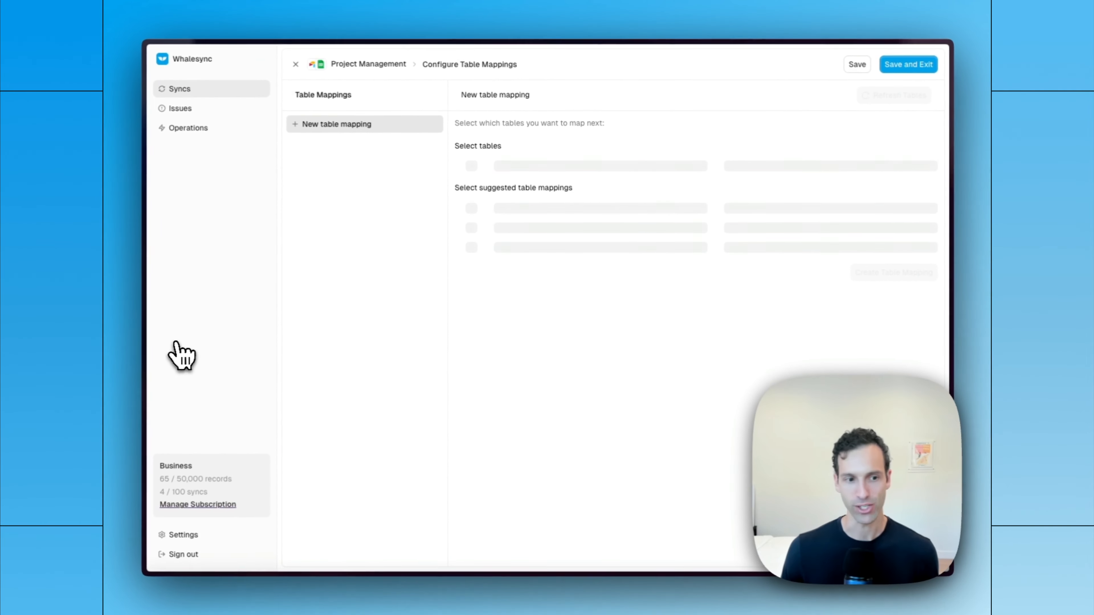
- Map the Airtable Tasks table to the Google Sheets Tasks tab and automap the four fields with matching names
{"action": "mouse_move", "coordinate": [107, 355]}
{"action": "left_click", "coordinate": [190, 269]}
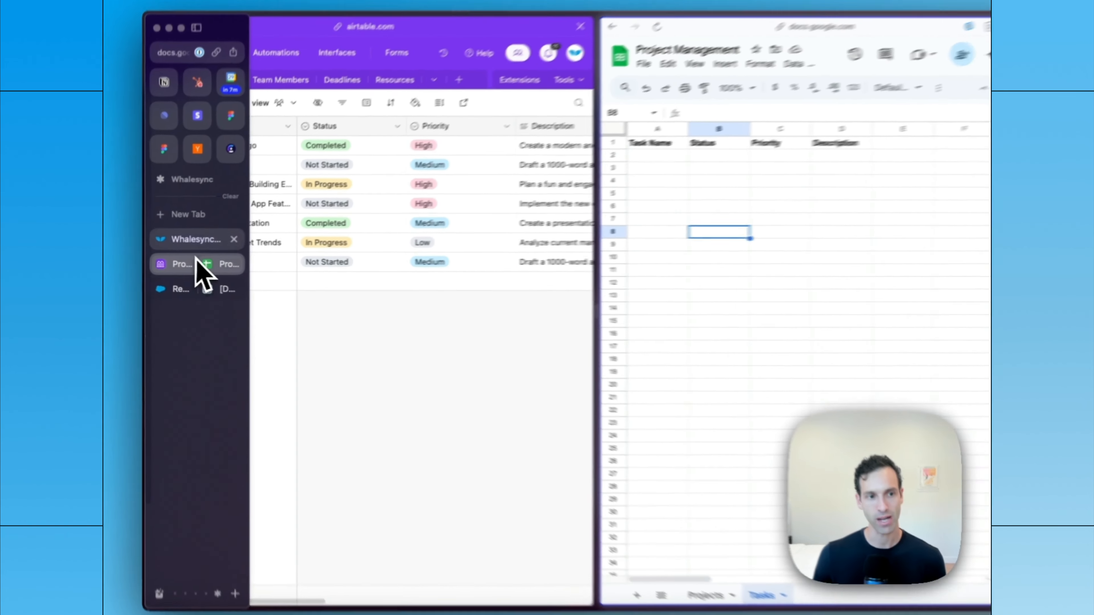
{"action": "left_click", "coordinate": [200, 240]}
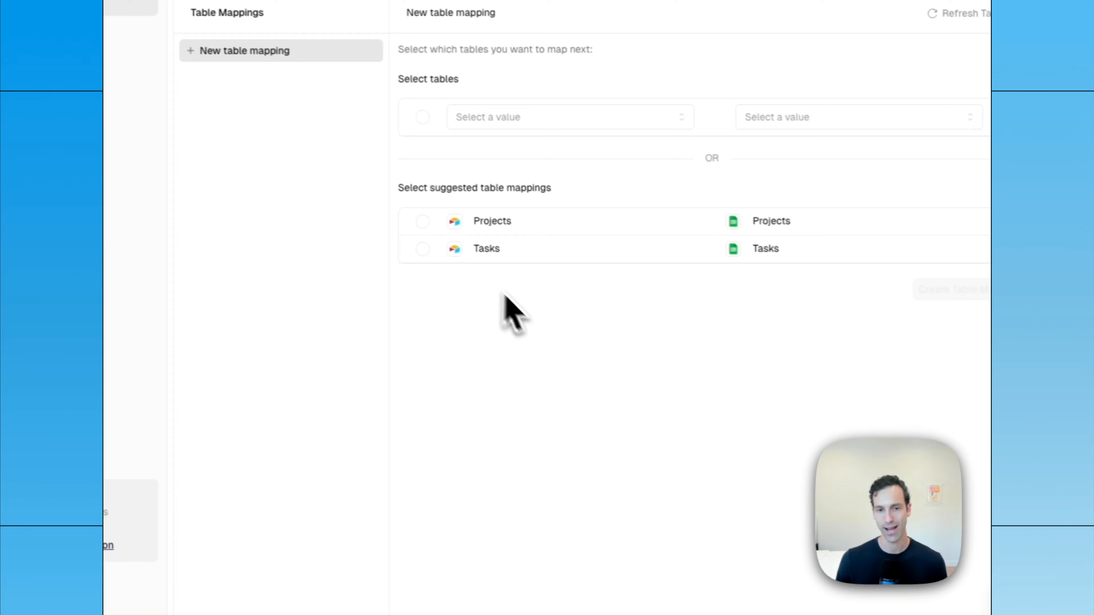
{"action": "left_click", "coordinate": [567, 275]}
{"action": "left_click", "coordinate": [944, 287]}
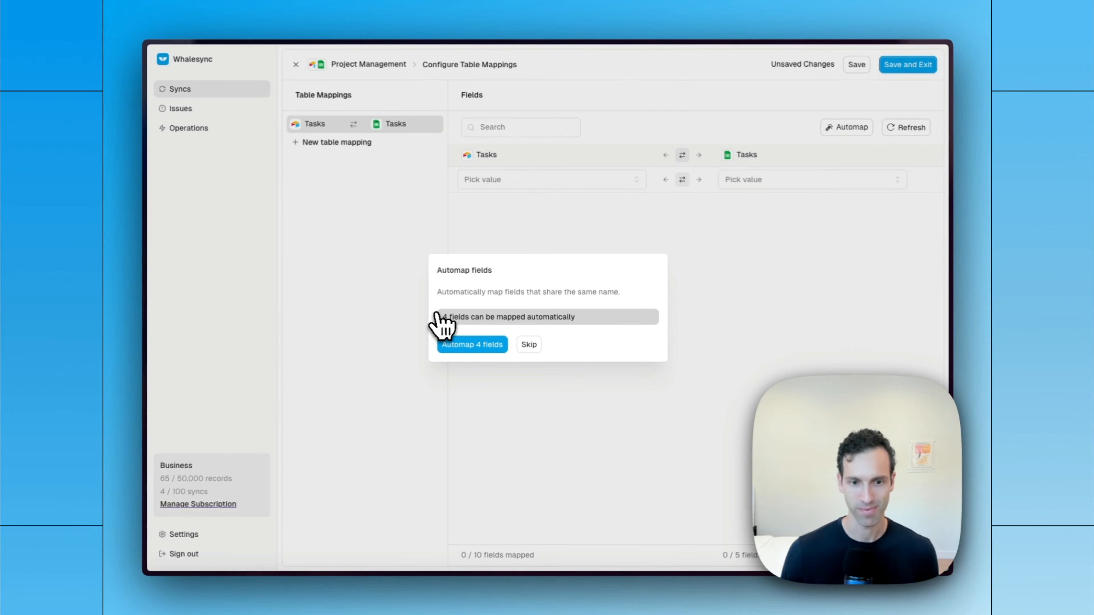
{"action": "left_click", "coordinate": [503, 348]}
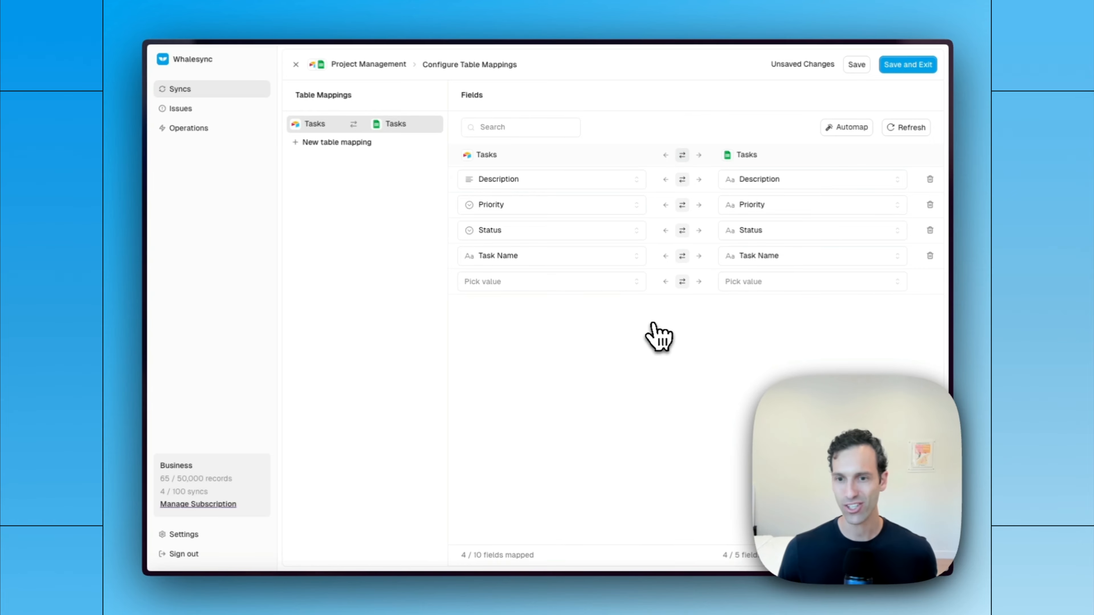
- Try one-way sync directions on the Task Name, Status and Priority fields, and restore two-way sync on all three
{"action": "left_click", "coordinate": [699, 256]}
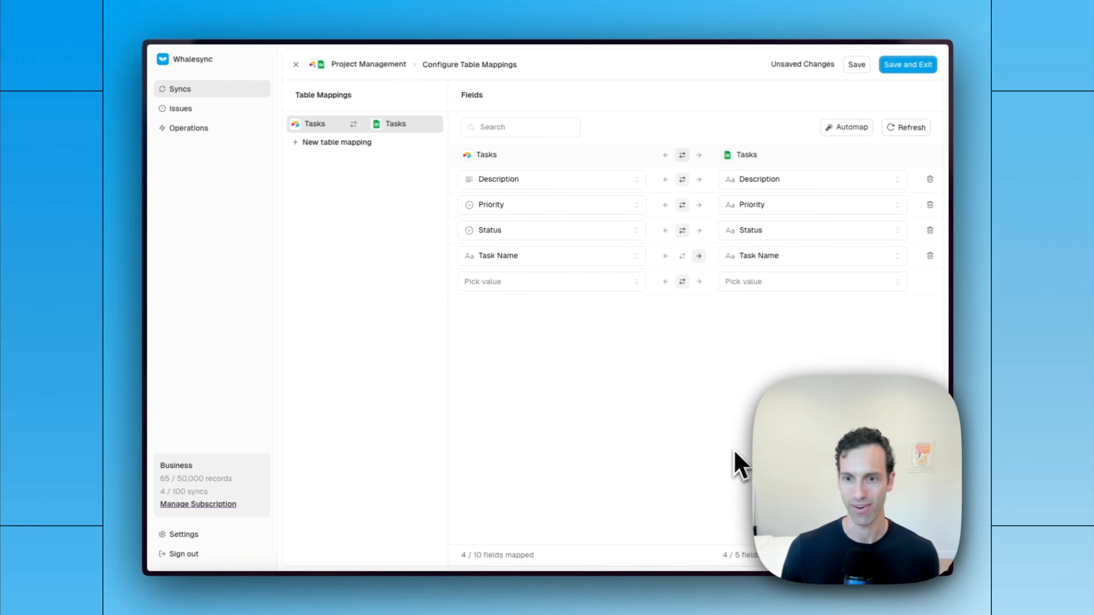
{"action": "left_click", "coordinate": [666, 230]}
{"action": "left_click", "coordinate": [699, 205]}
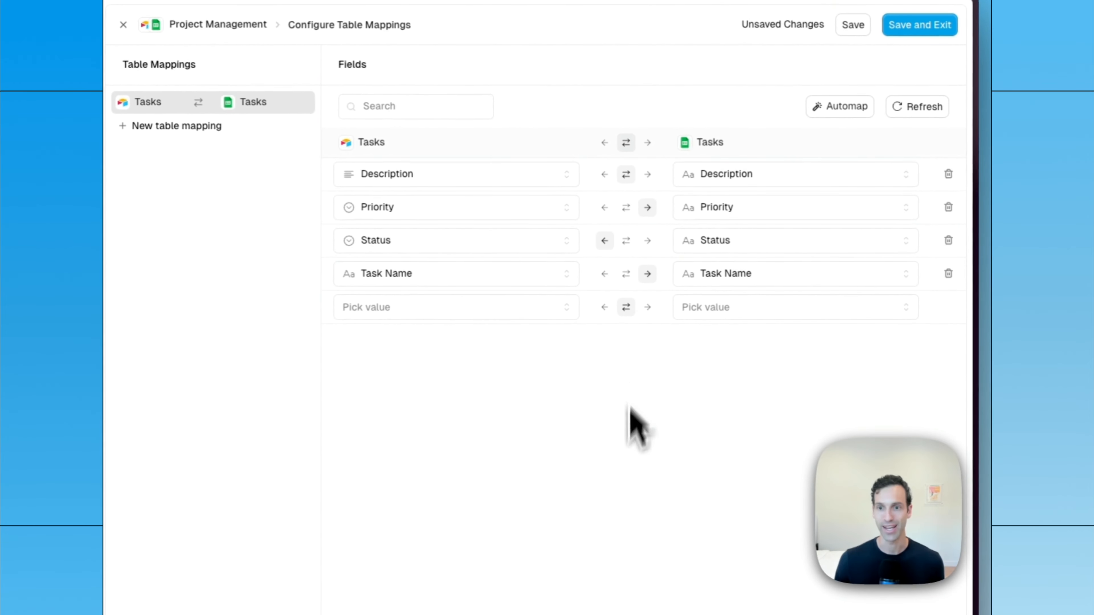
{"action": "left_click", "coordinate": [626, 208]}
{"action": "left_click", "coordinate": [626, 240]}
{"action": "left_click", "coordinate": [626, 274]}
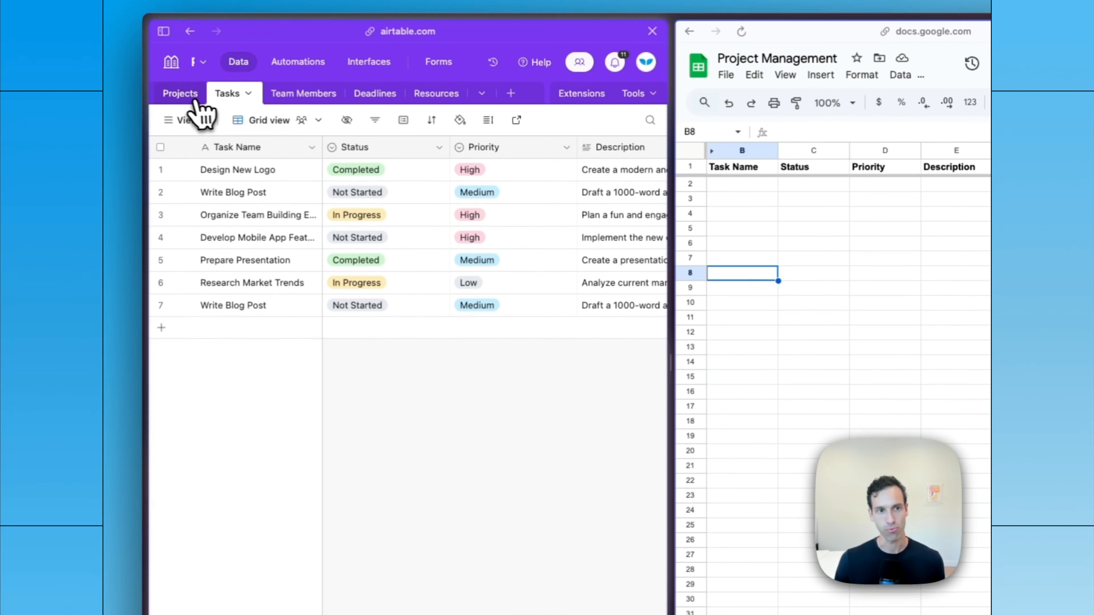
- Look through the Projects table and other tables in the Airtable base, and return to the sync's table mappings
{"action": "left_click", "coordinate": [186, 101]}
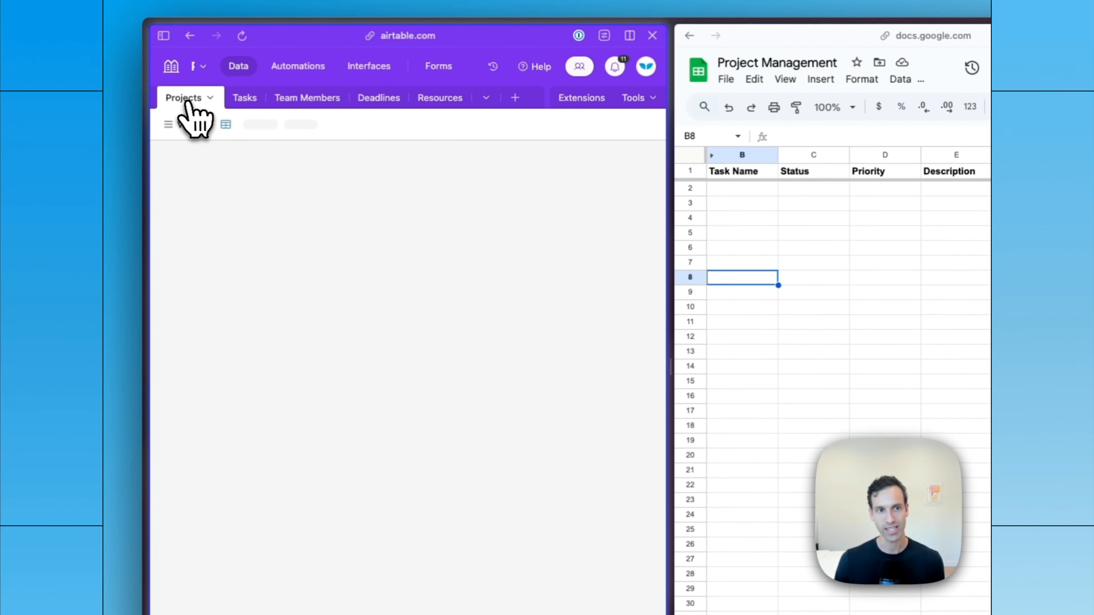
{"action": "left_click", "coordinate": [321, 100]}
{"action": "left_click", "coordinate": [244, 99]}
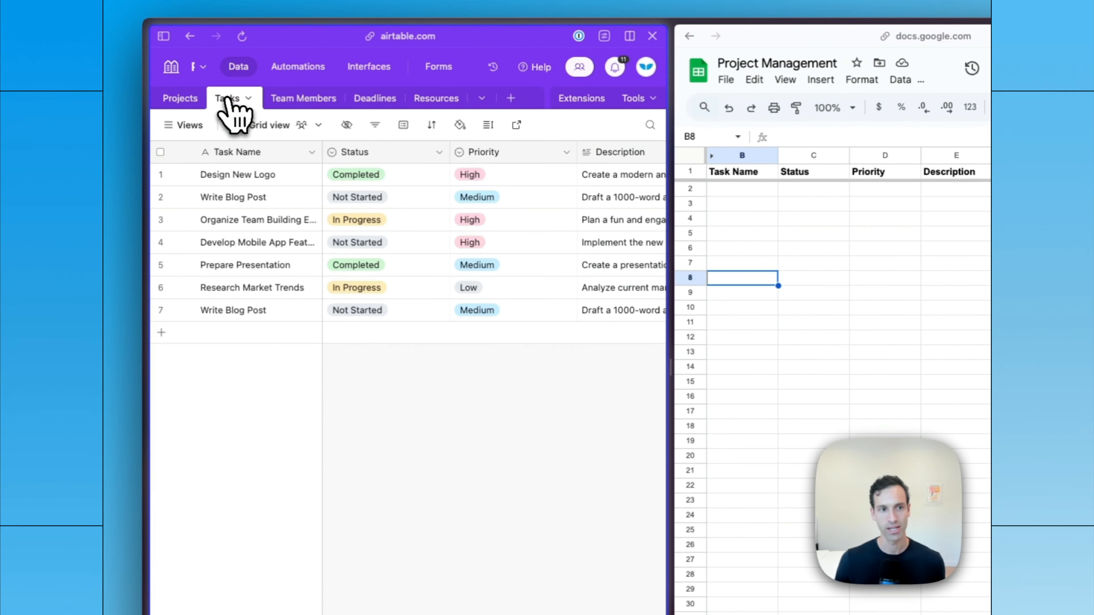
{"action": "mouse_move", "coordinate": [149, 297]}
{"action": "left_click", "coordinate": [192, 284]}
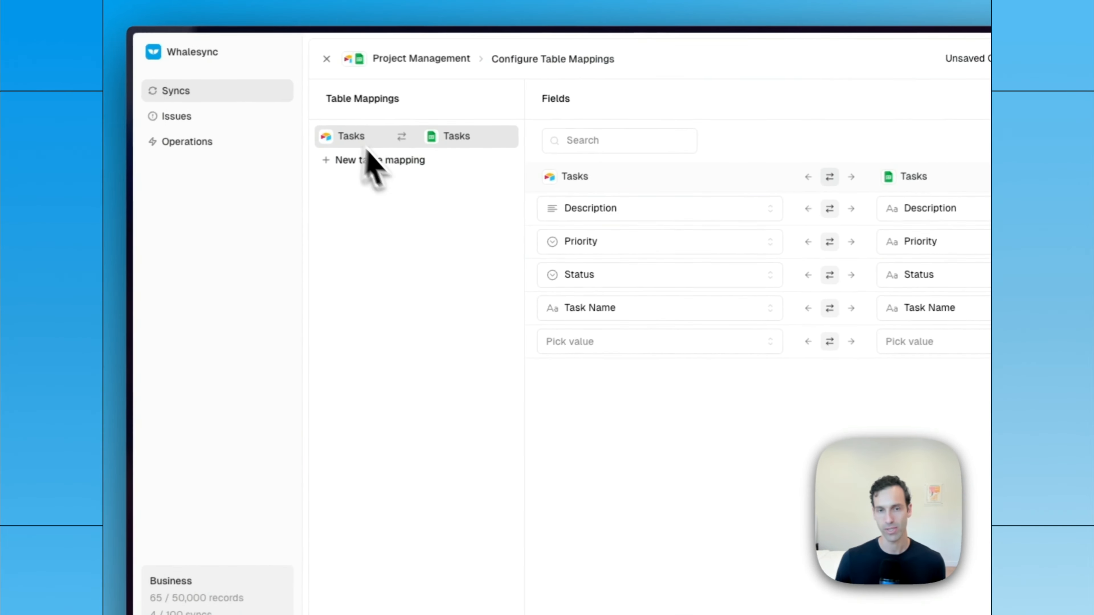
- Save the Tasks mapping and scan the existing records for the initial sync
{"action": "left_click", "coordinate": [957, 69]}
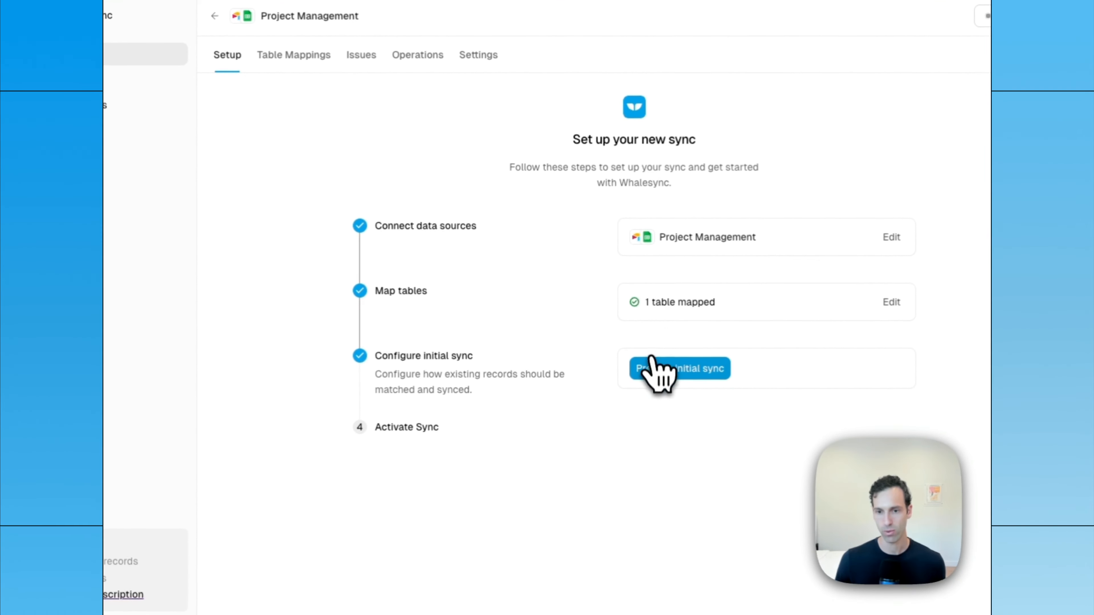
{"action": "left_click", "coordinate": [651, 370]}
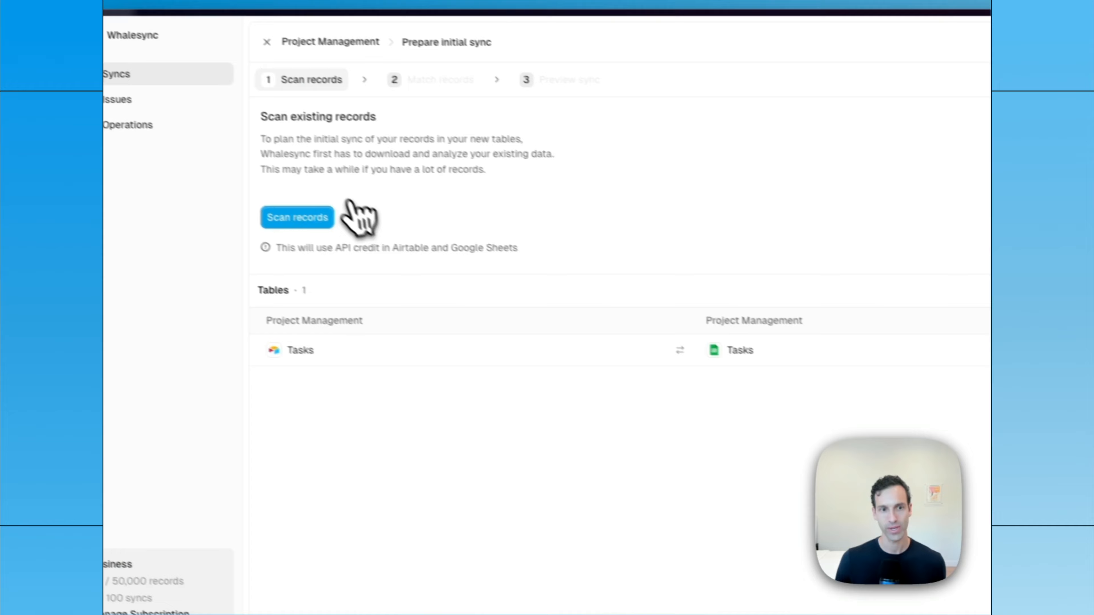
{"action": "left_click", "coordinate": [265, 195]}
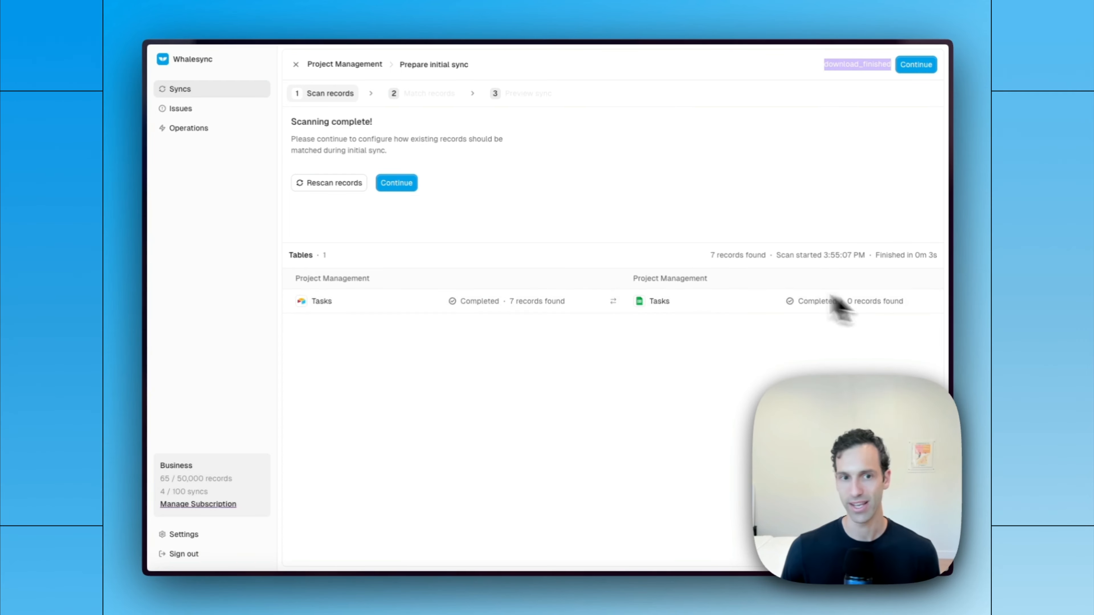
- Go through record matching and the sync preview, checking the source tables, and finish configuring the initial sync
{"action": "left_click", "coordinate": [397, 183]}
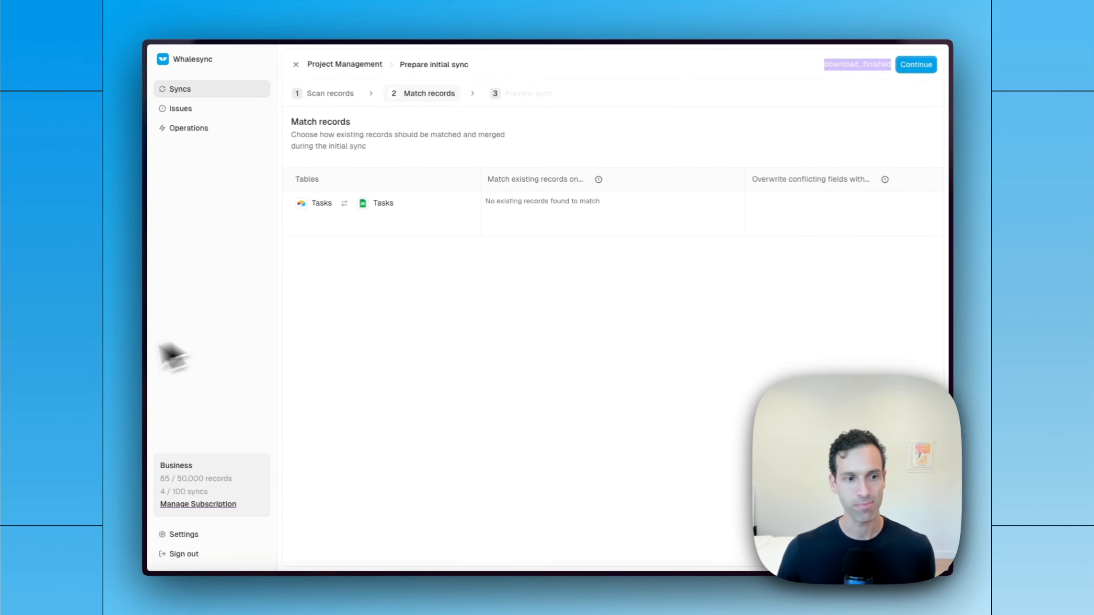
{"action": "mouse_move", "coordinate": [137, 354]}
{"action": "left_click", "coordinate": [176, 268]}
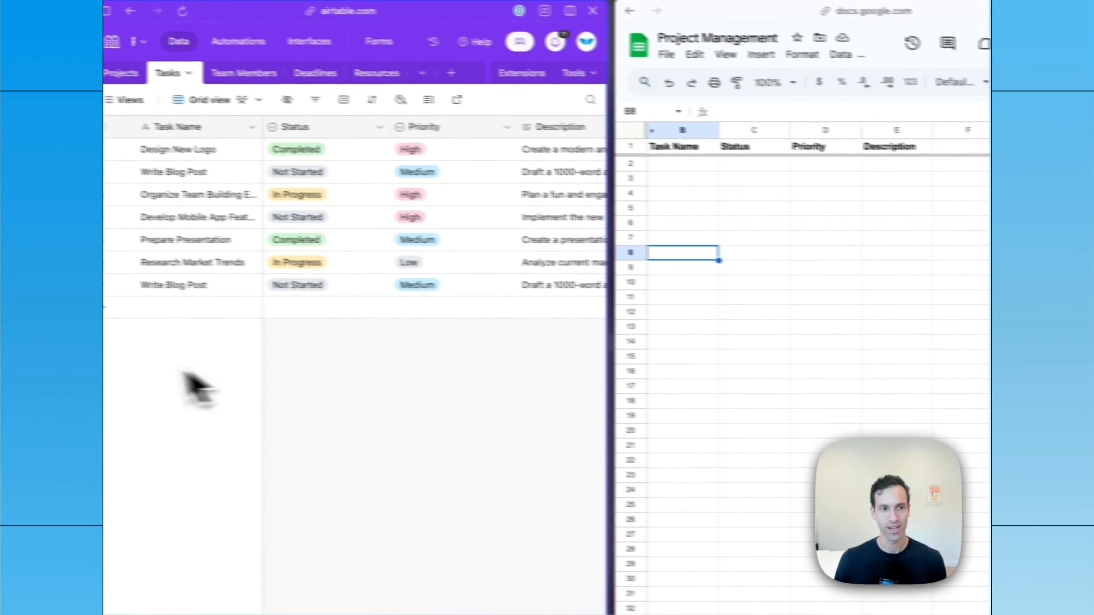
{"action": "mouse_move", "coordinate": [117, 371]}
{"action": "left_click", "coordinate": [185, 265]}
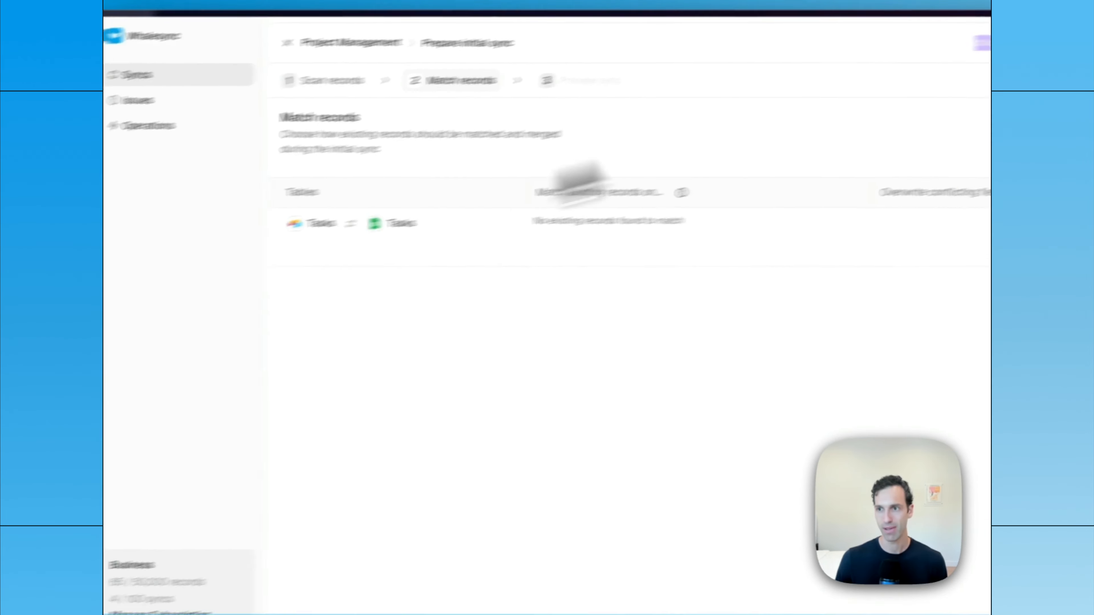
{"action": "left_click", "coordinate": [918, 73]}
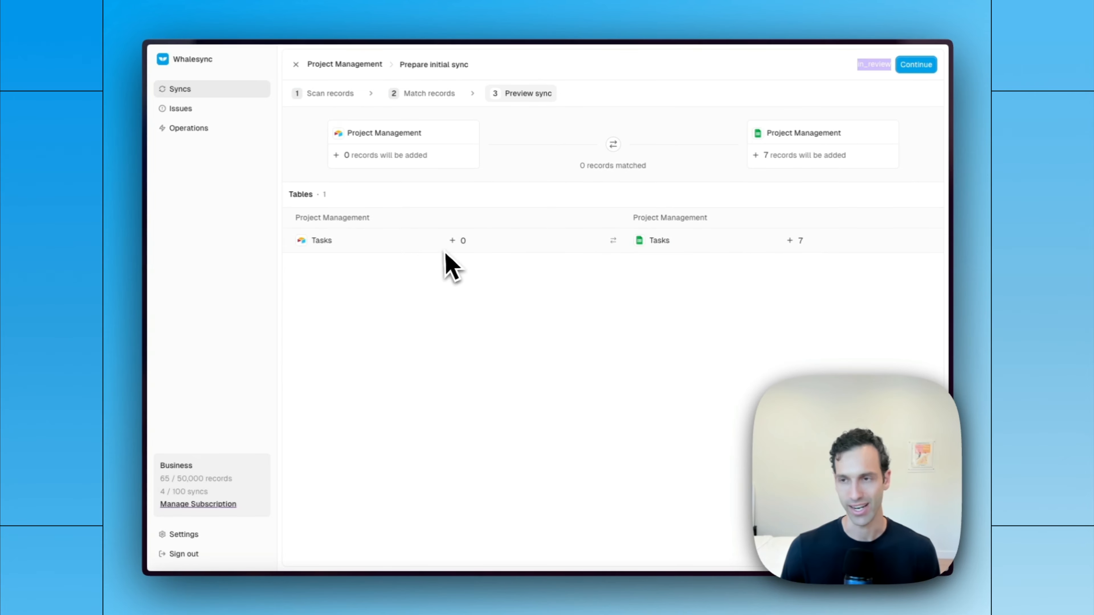
{"action": "left_click", "coordinate": [916, 65]}
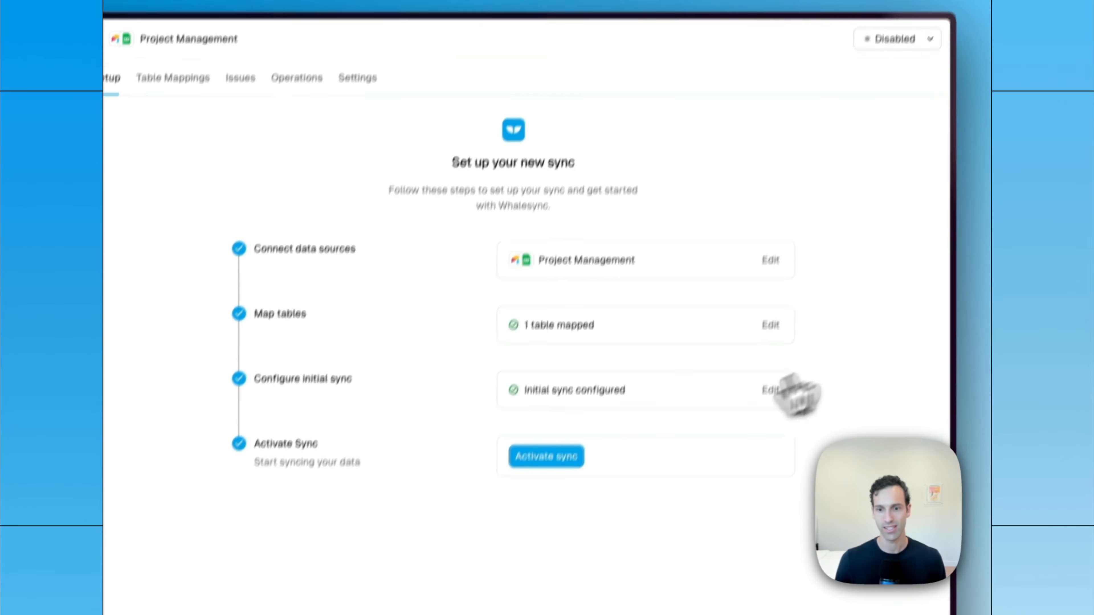
- Activate the Project Management sync, let the initial sync run, and open the active sync
{"action": "left_click", "coordinate": [556, 459]}
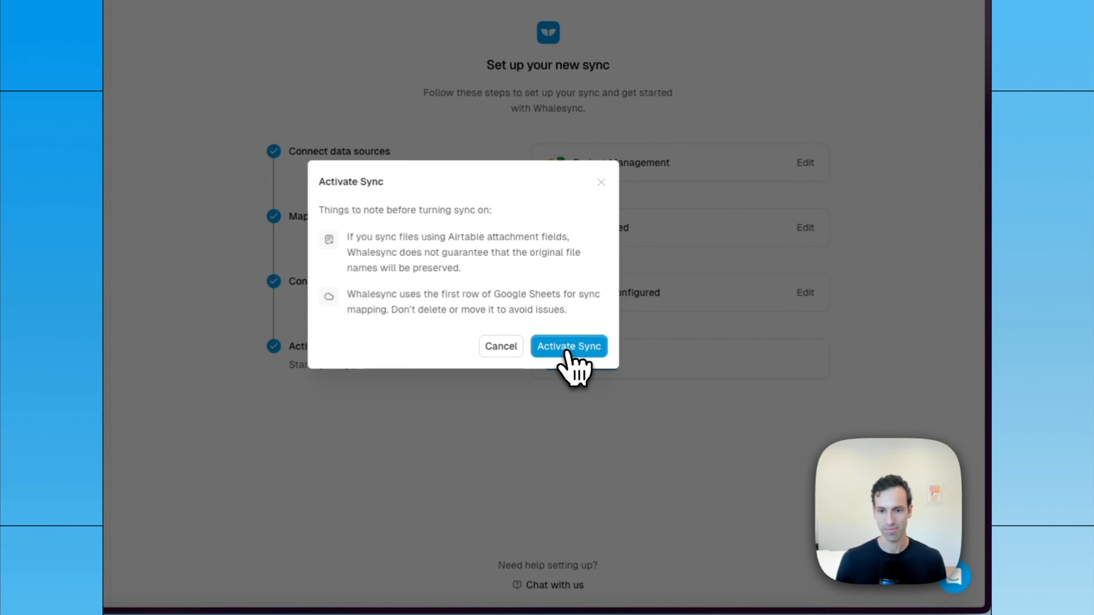
{"action": "left_click", "coordinate": [567, 356]}
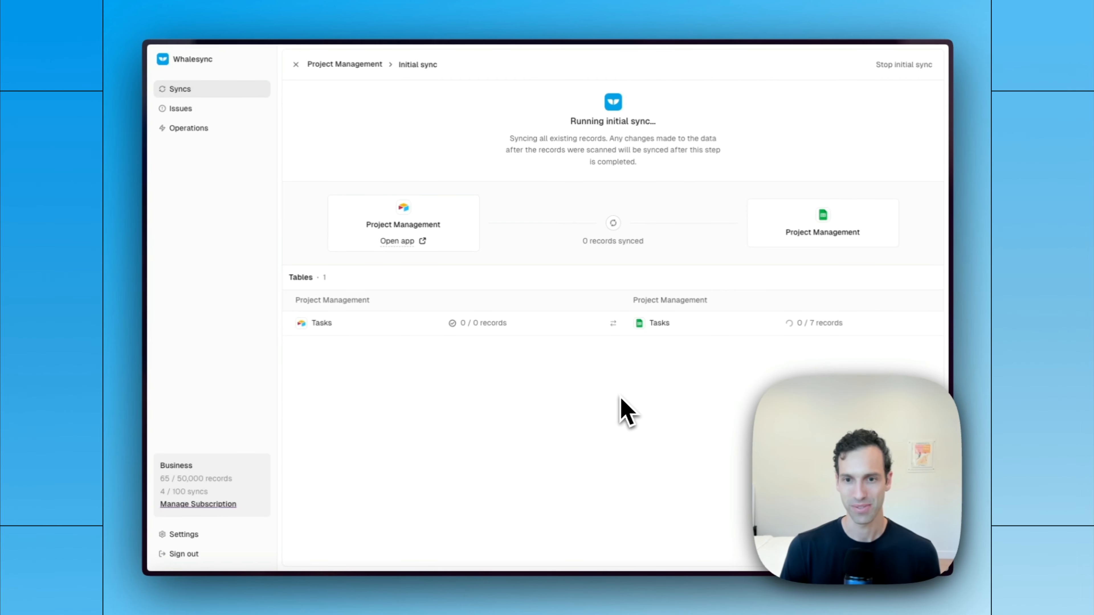
{"action": "left_click", "coordinate": [613, 166]}
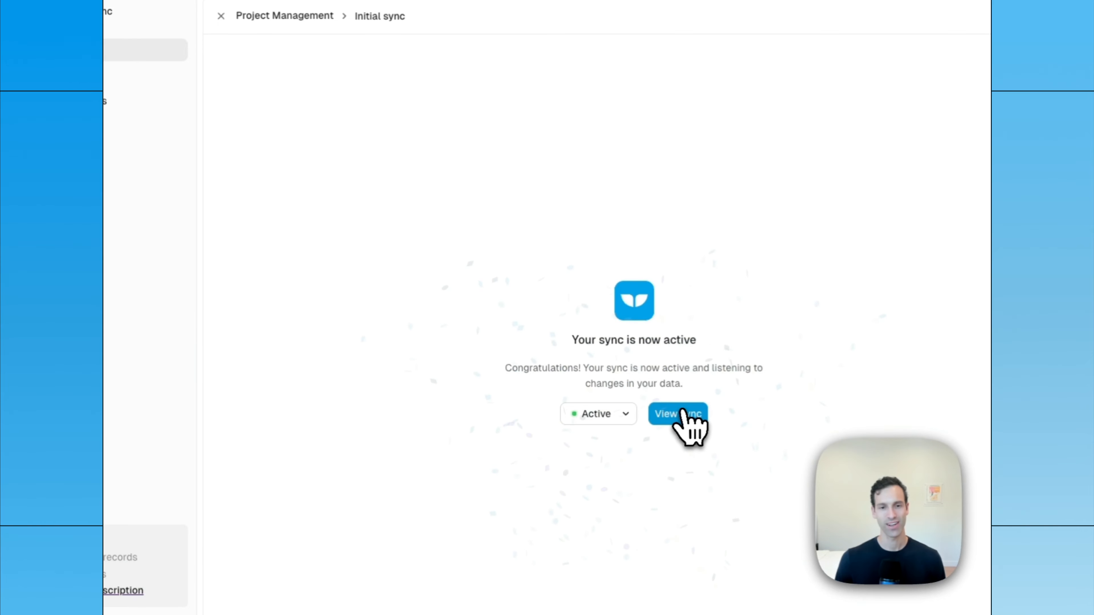
{"action": "left_click", "coordinate": [678, 413]}
- In the Google Sheets Tasks tab, set the Research Market Trends status to Completed and widen the Task Name column to fit
{"action": "mouse_move", "coordinate": [122, 412]}
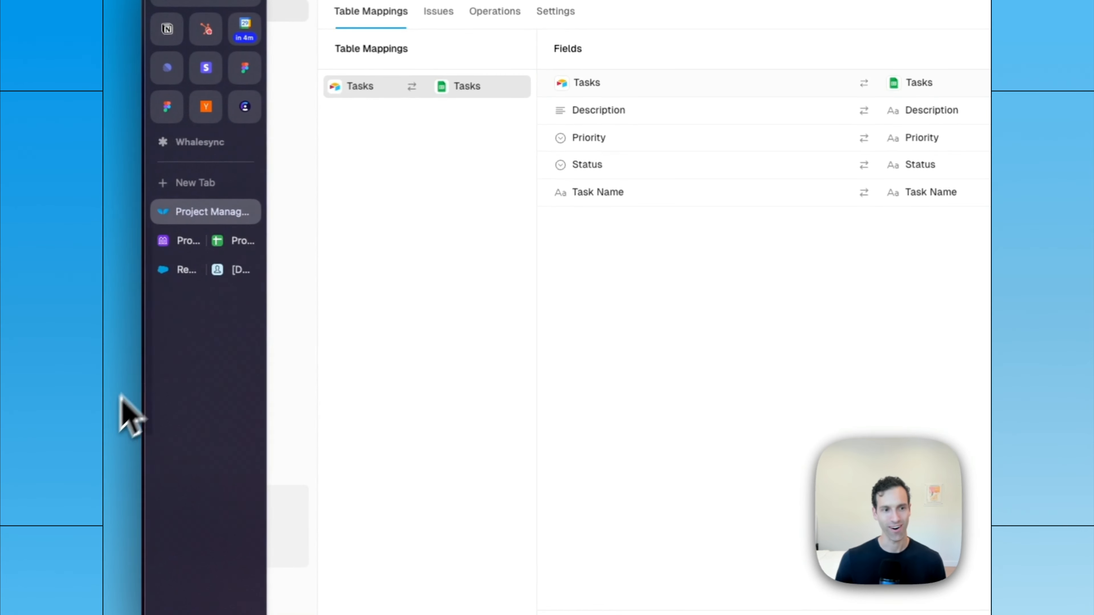
{"action": "left_click", "coordinate": [188, 242]}
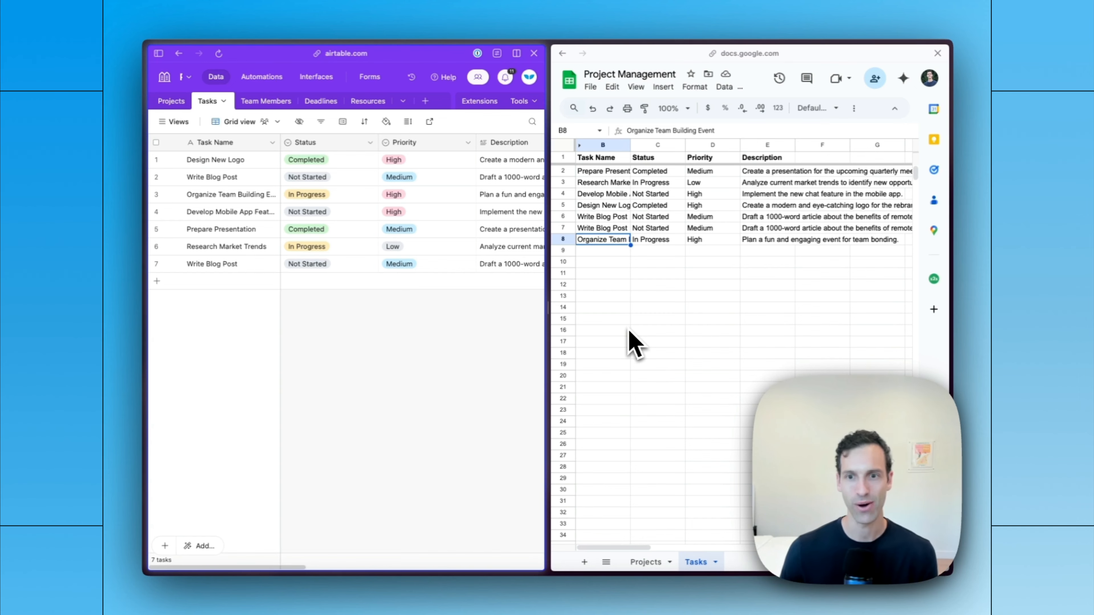
{"action": "left_click", "coordinate": [649, 185]}
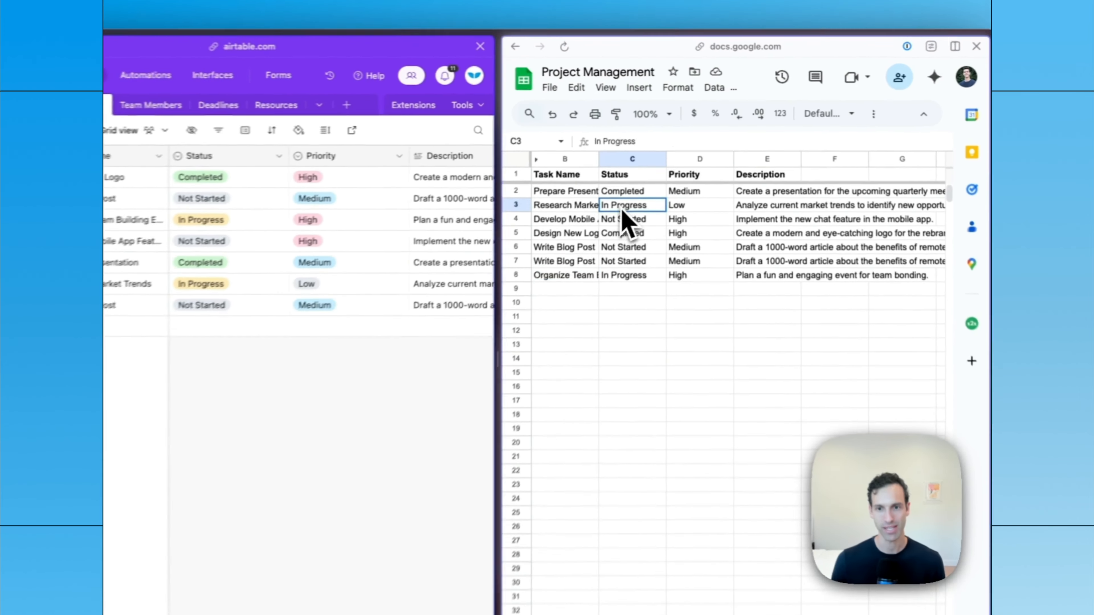
{"action": "type", "text": "Completed"}
{"action": "key", "text": "Return"}
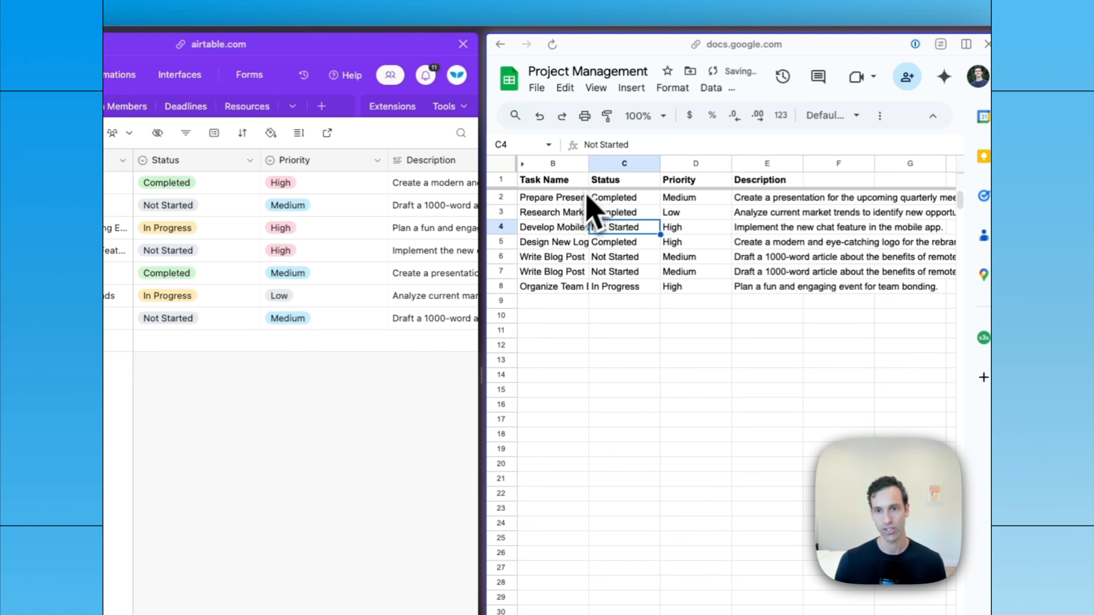
{"action": "left_click_drag", "start_coordinate": [589, 163], "coordinate": [670, 164]}
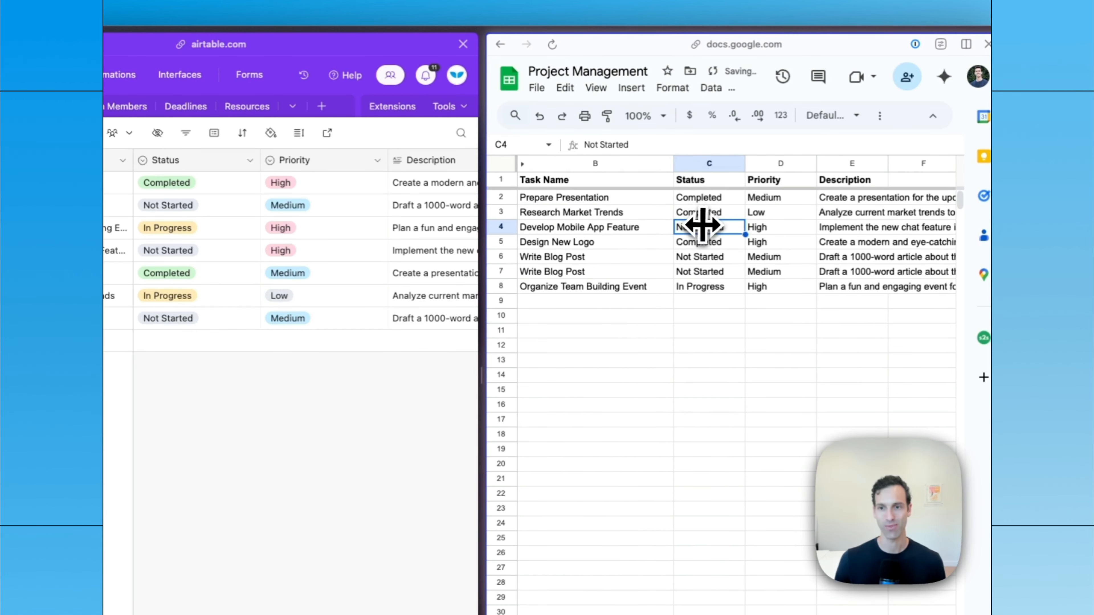